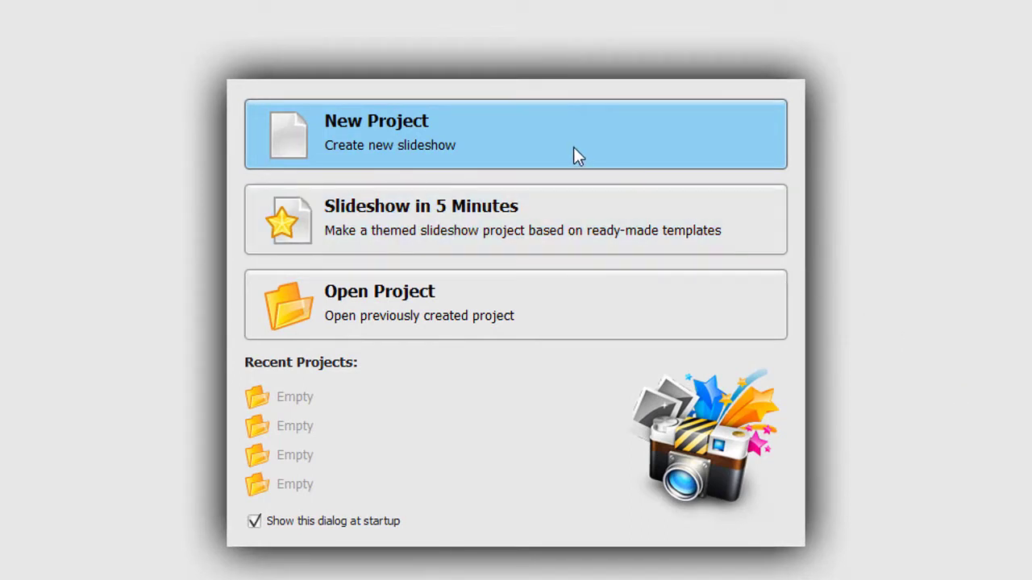
Browse the Slideshow in 5 Minutes templates, then cancel back to the startup dialog
click(579, 218)
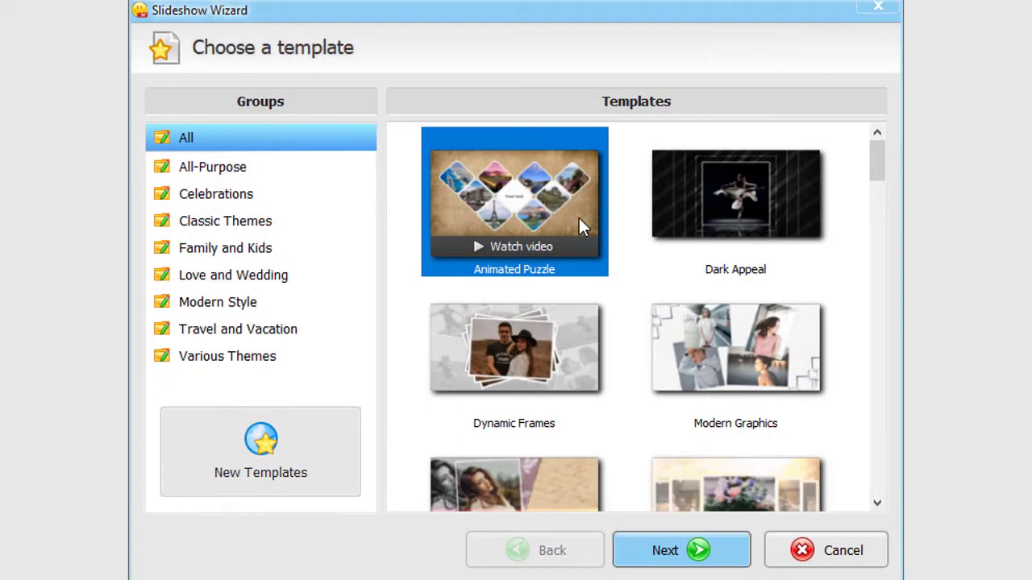
mouse_move(885, 164)
mouse_down()
mouse_move(887, 388)
mouse_move(874, 284)
mouse_move(877, 159)
mouse_up()
click(864, 551)
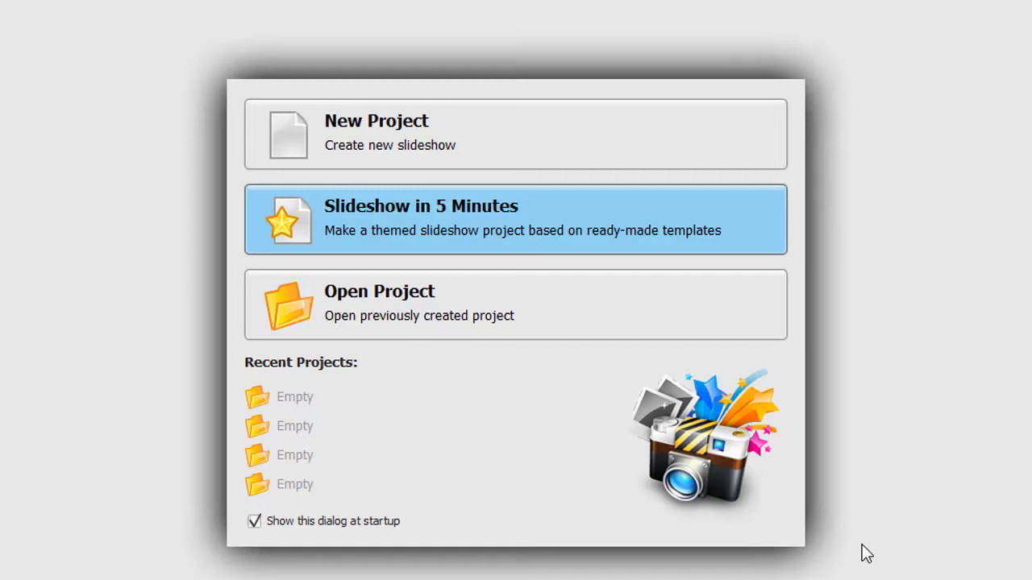
Start a new project and add Photo #001, Photo #002, then all folder photos as slides
click(594, 148)
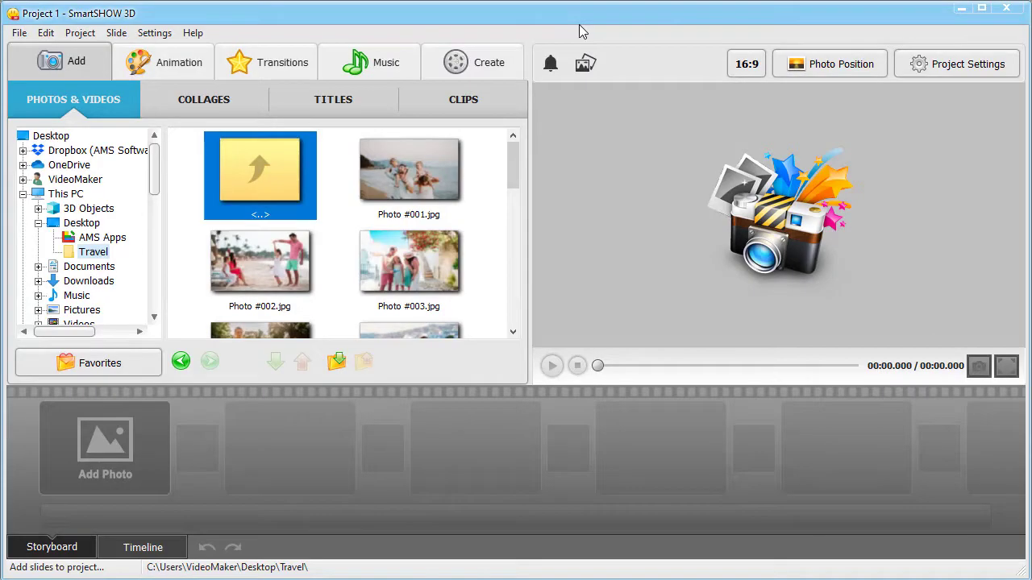
click(411, 176)
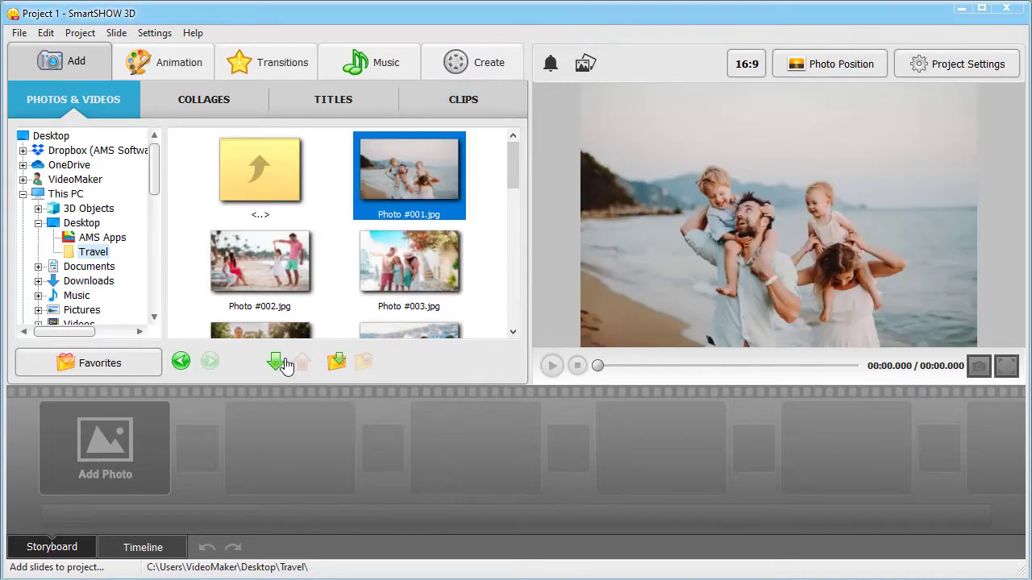
click(275, 363)
click(288, 287)
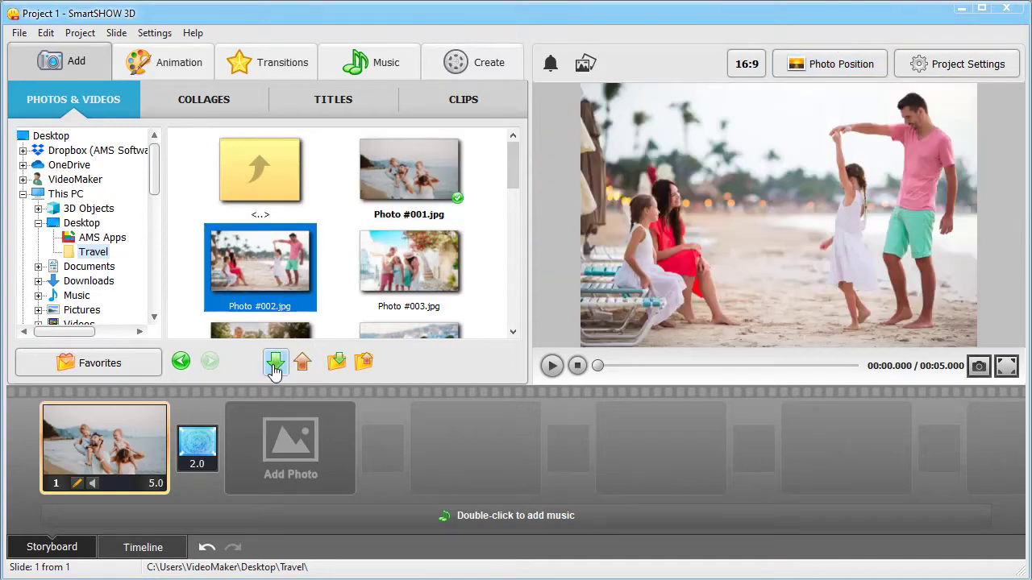
click(274, 363)
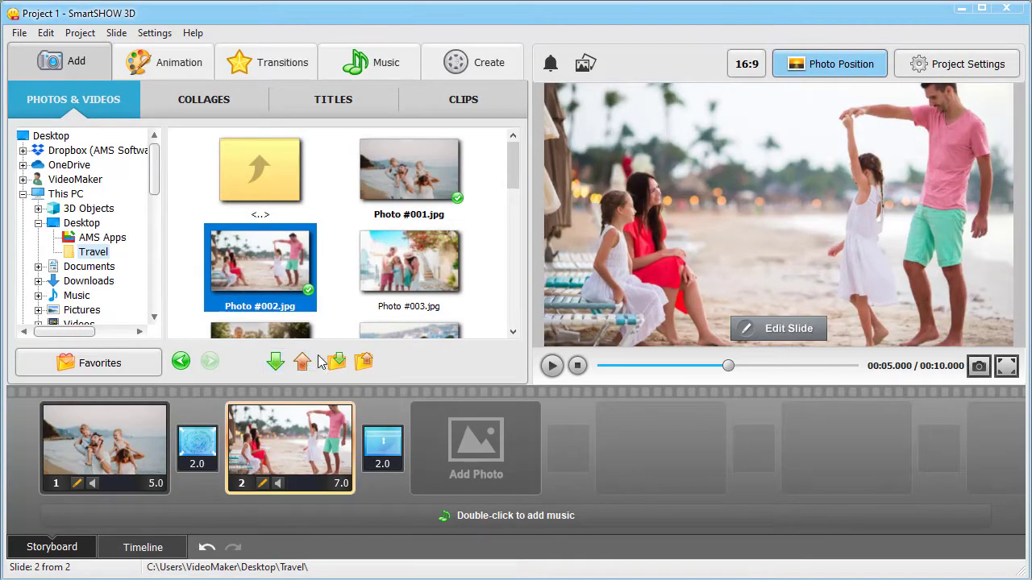
click(337, 365)
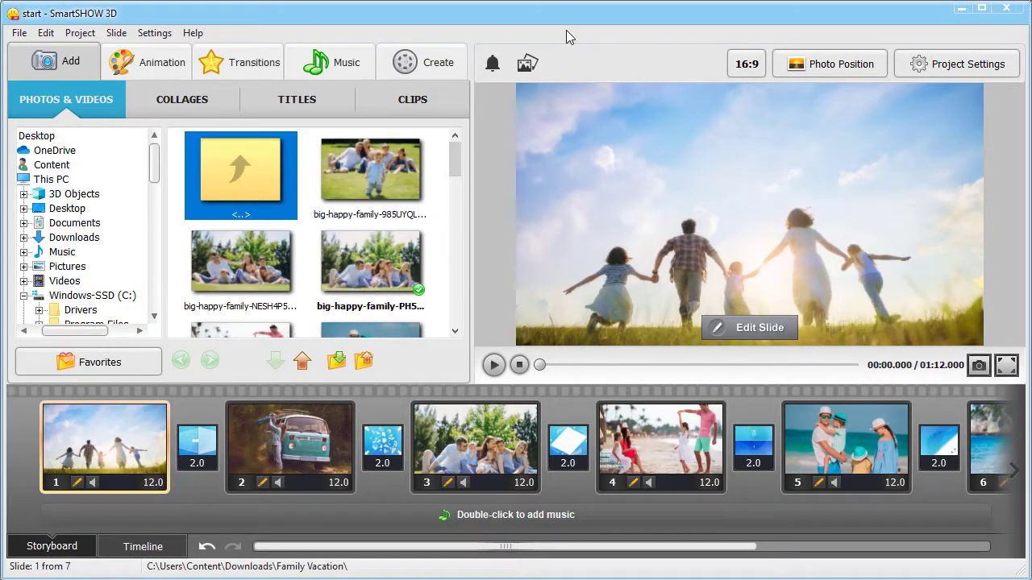
Insert the filmstrip collage template between slides 1 and 2
click(206, 103)
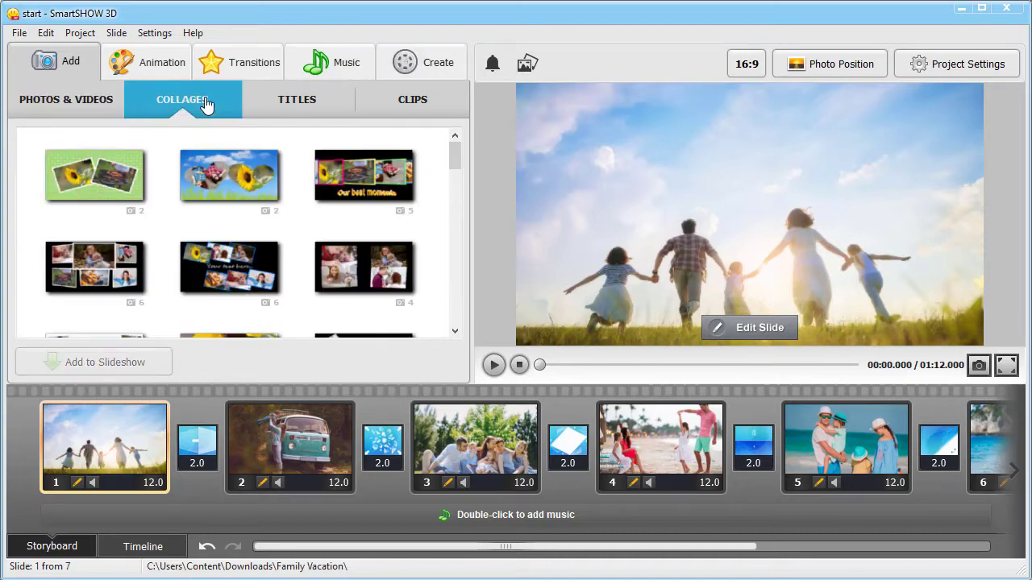
drag(457, 151, 468, 199)
drag(306, 260, 225, 444)
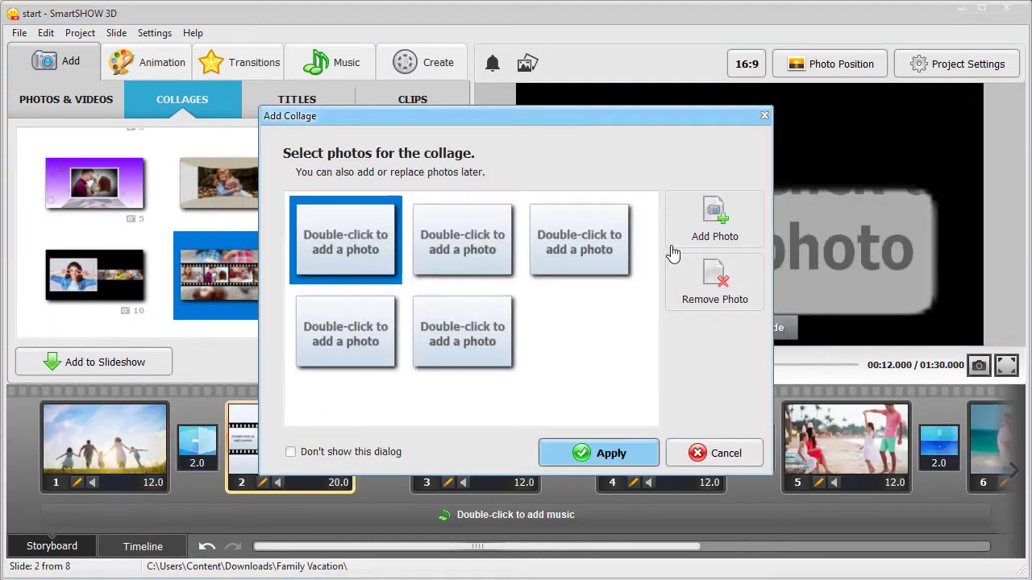
Fill the filmstrip collage with five beach family photos and apply it
click(703, 232)
scroll(465, 323, down, 5)
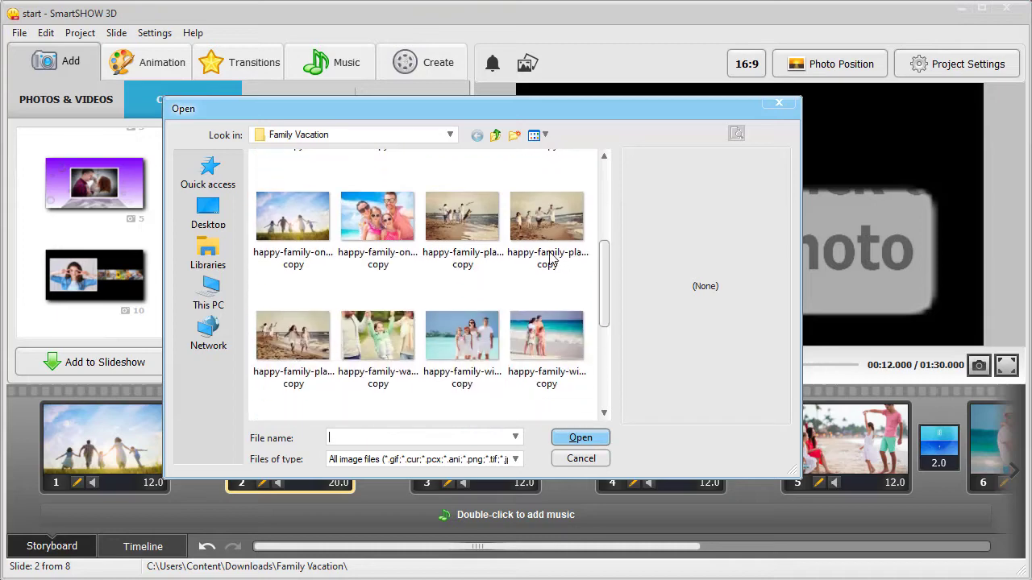
click(462, 216)
key(shift+Right)
key(shift+Right)
ctrl+click(464, 339)
ctrl+click(547, 337)
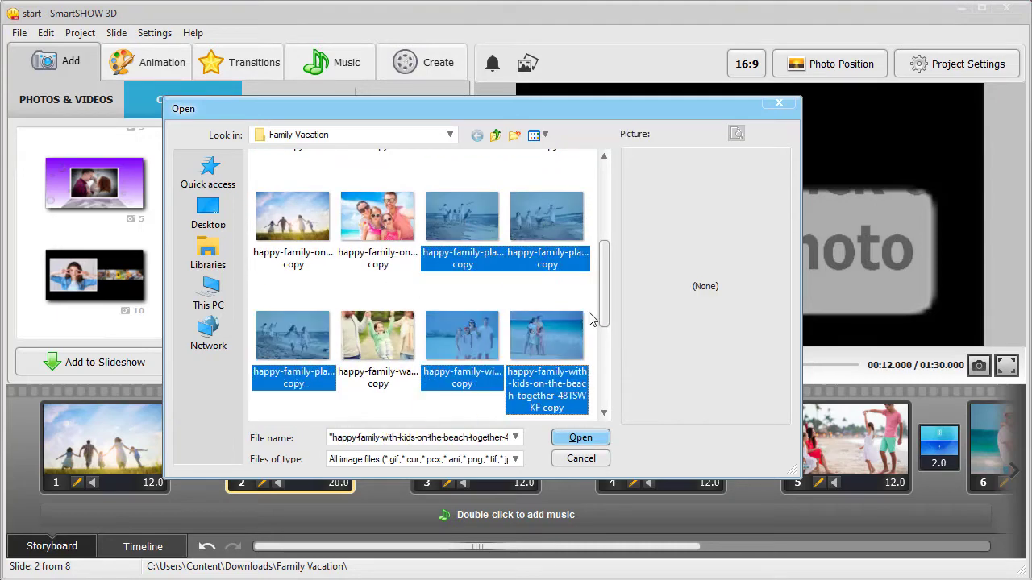
click(571, 438)
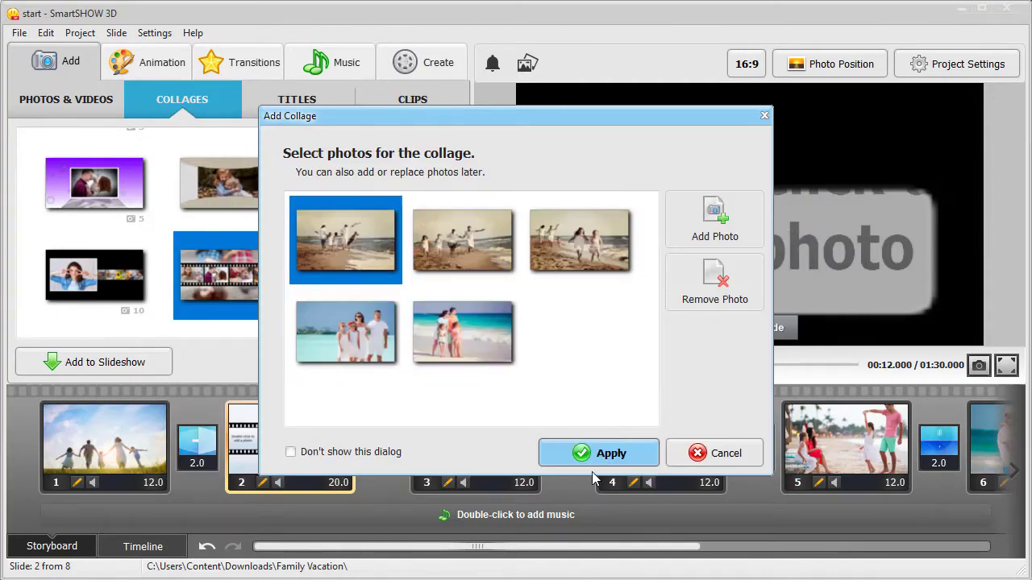
click(597, 463)
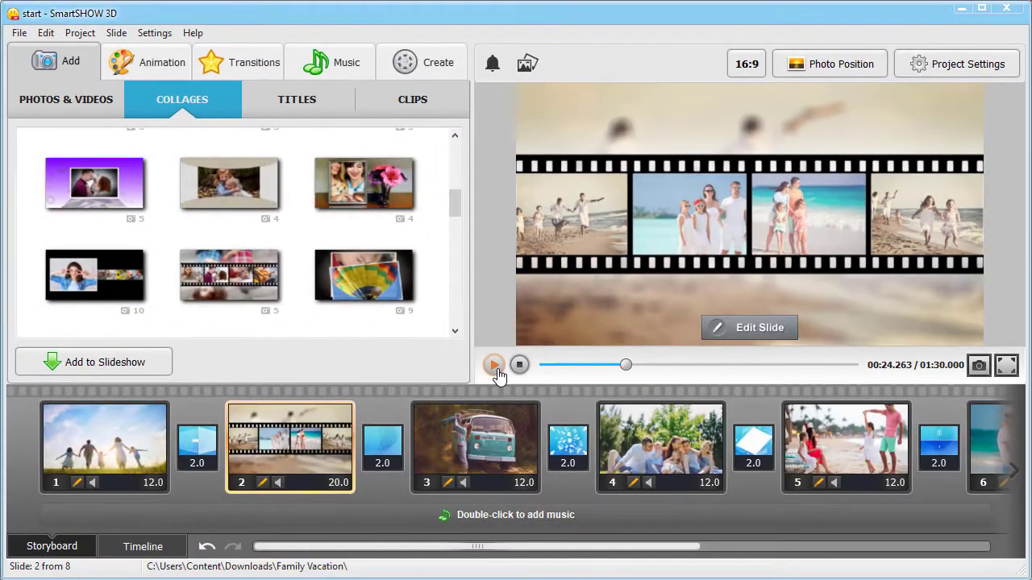
drag(509, 543, 583, 544)
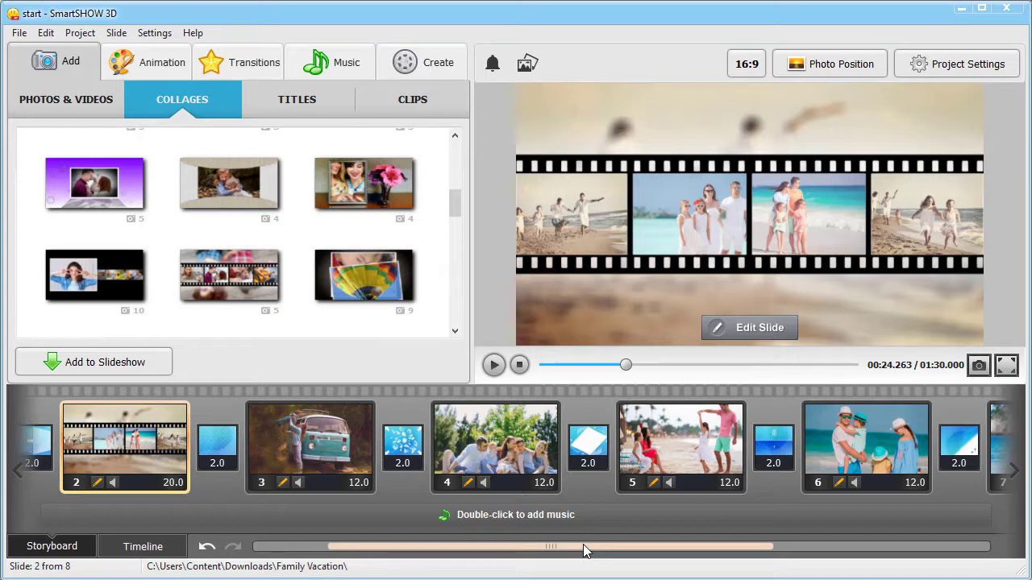
Apply the 3D depth pan blur - 2 animation from the 3D-effects list to slide 6
click(161, 63)
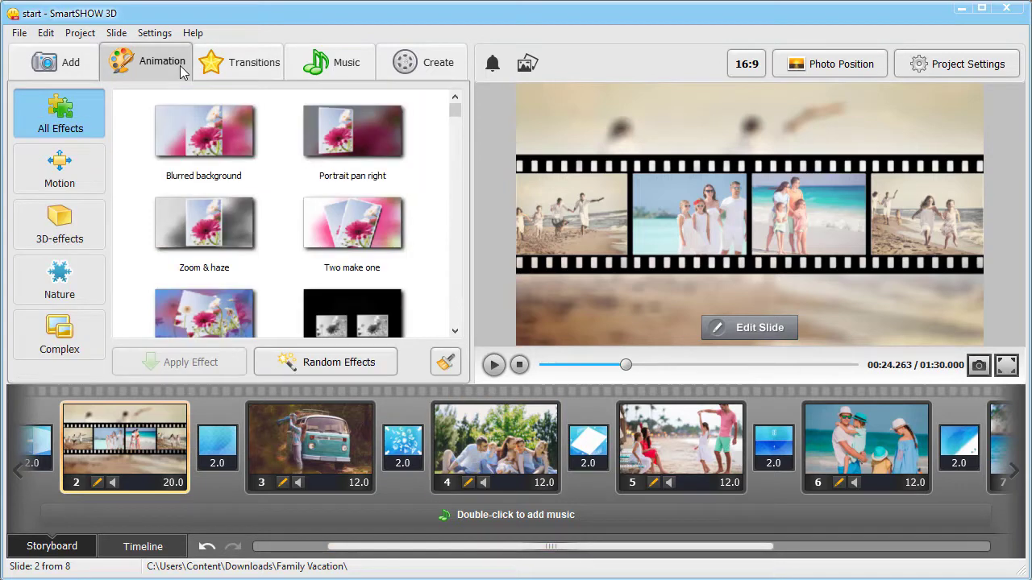
drag(455, 111, 443, 148)
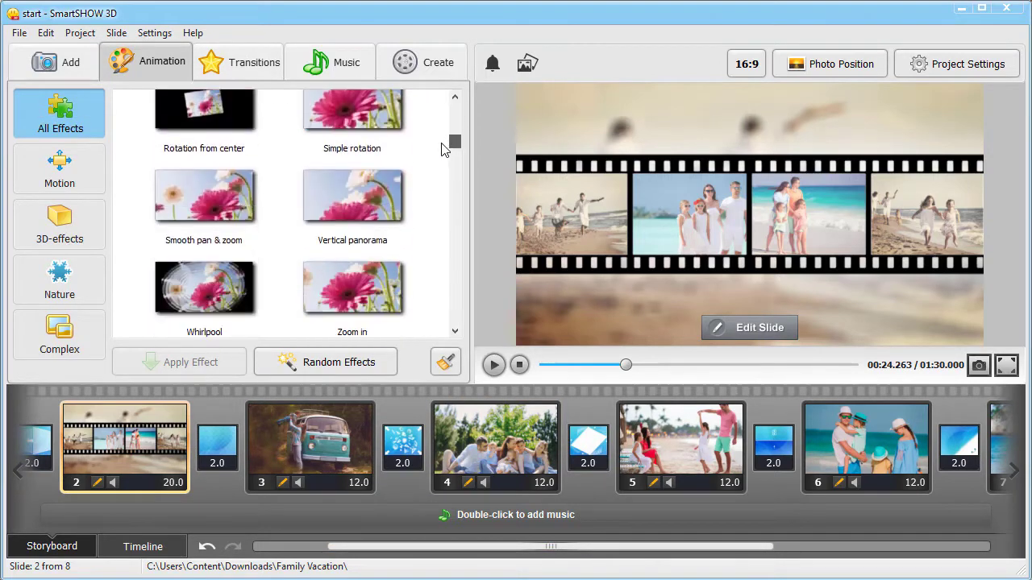
click(78, 219)
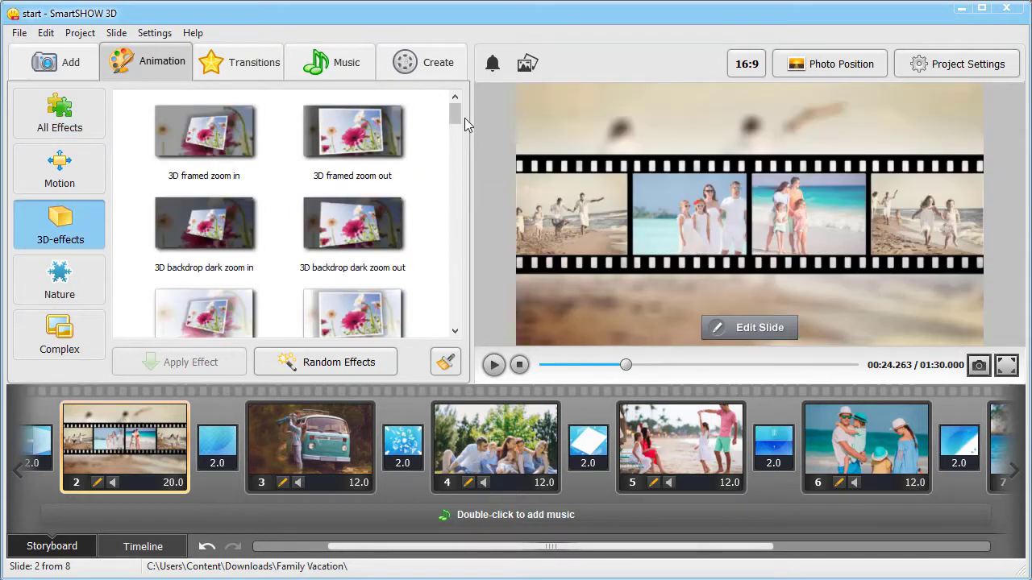
scroll(455, 121, down, 3)
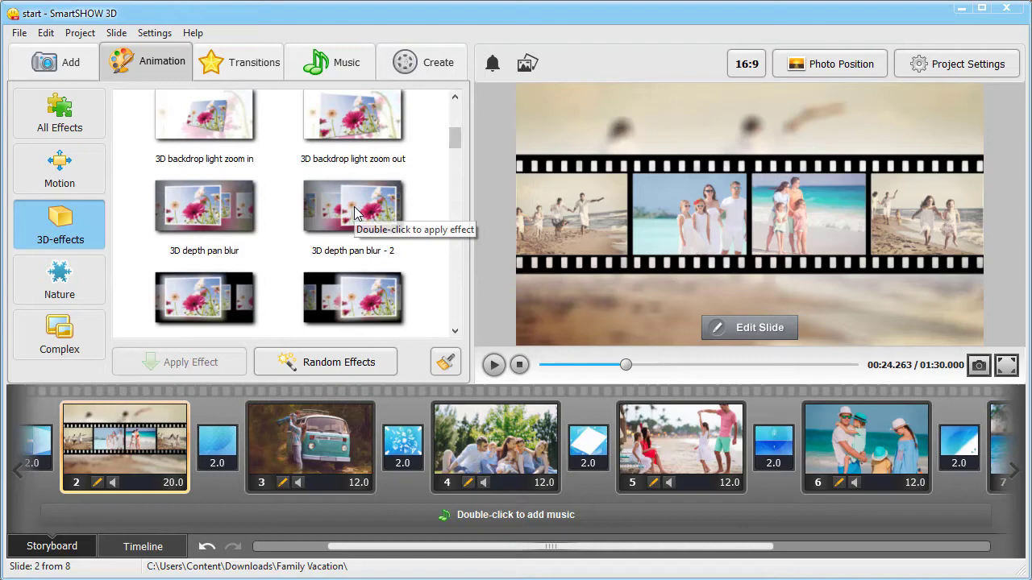
drag(403, 201, 871, 433)
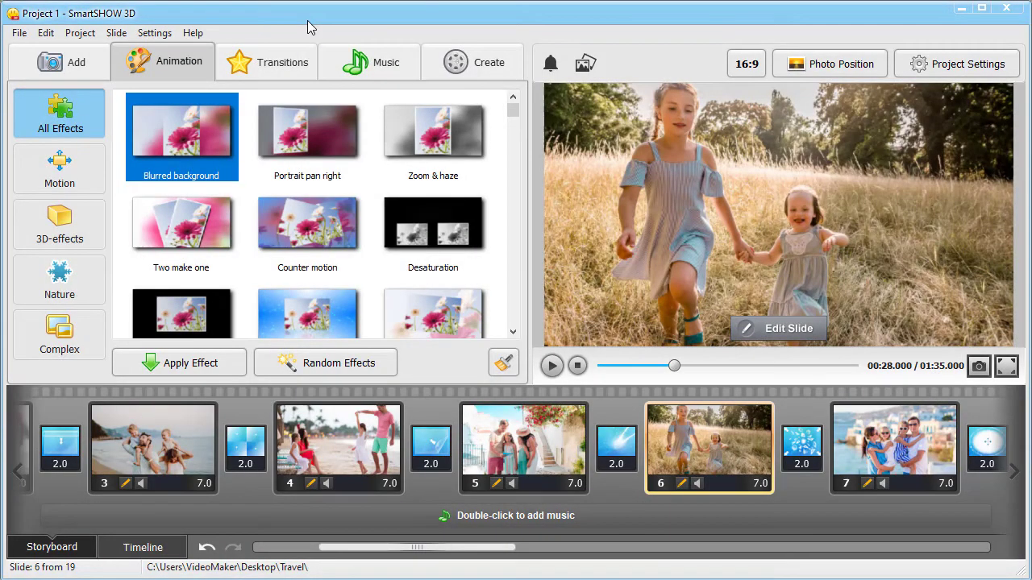
Place a 3D page-curl transition between slides 6 and 7
click(268, 71)
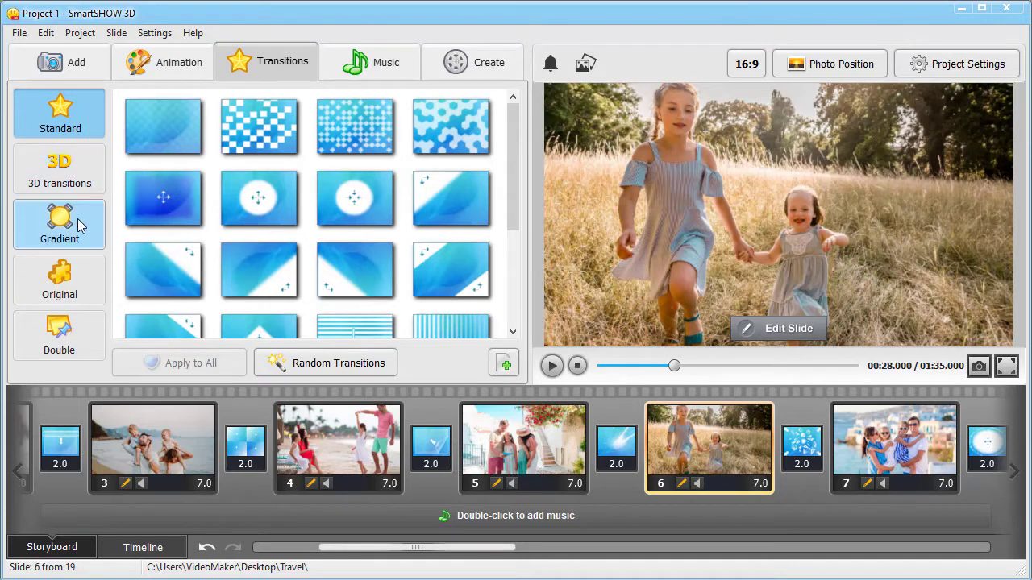
click(69, 182)
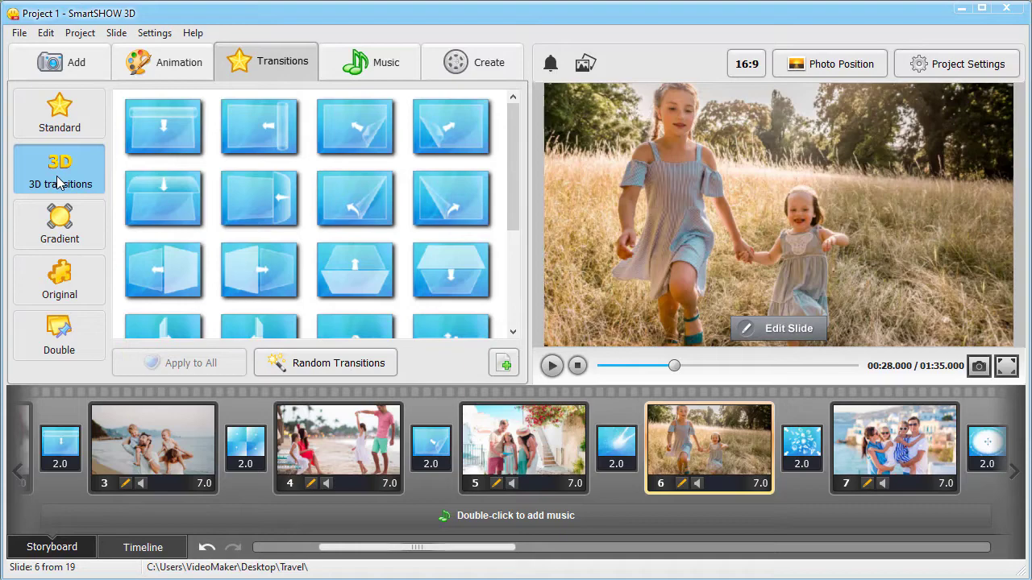
scroll(509, 156, down, 1)
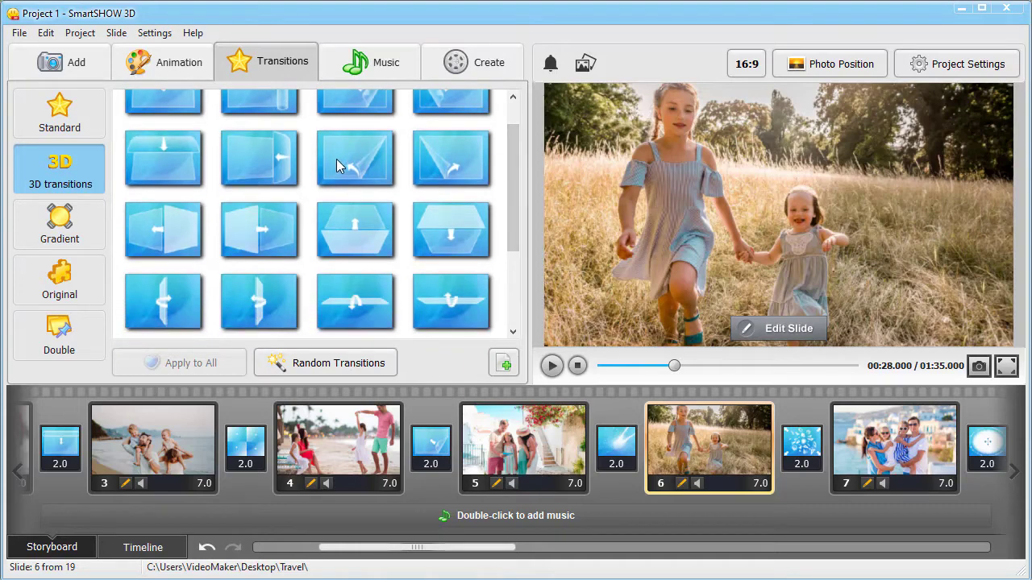
drag(336, 159, 786, 450)
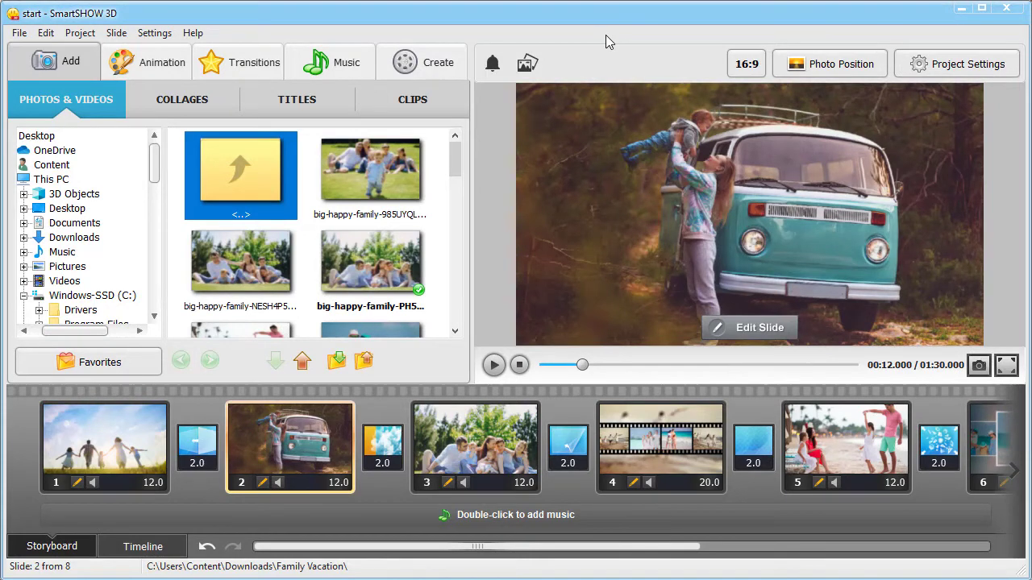
Add the teal underwater title slide and change its title to 'Perfect Summer Dive'
click(319, 105)
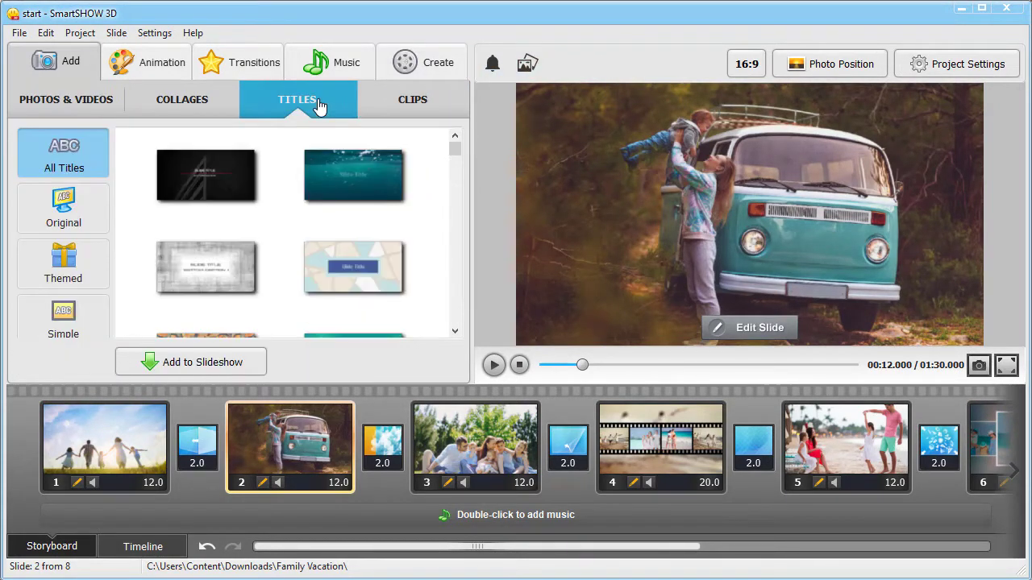
mouse_move(454, 150)
mouse_down()
mouse_move(452, 202)
mouse_move(449, 145)
mouse_up()
click(374, 172)
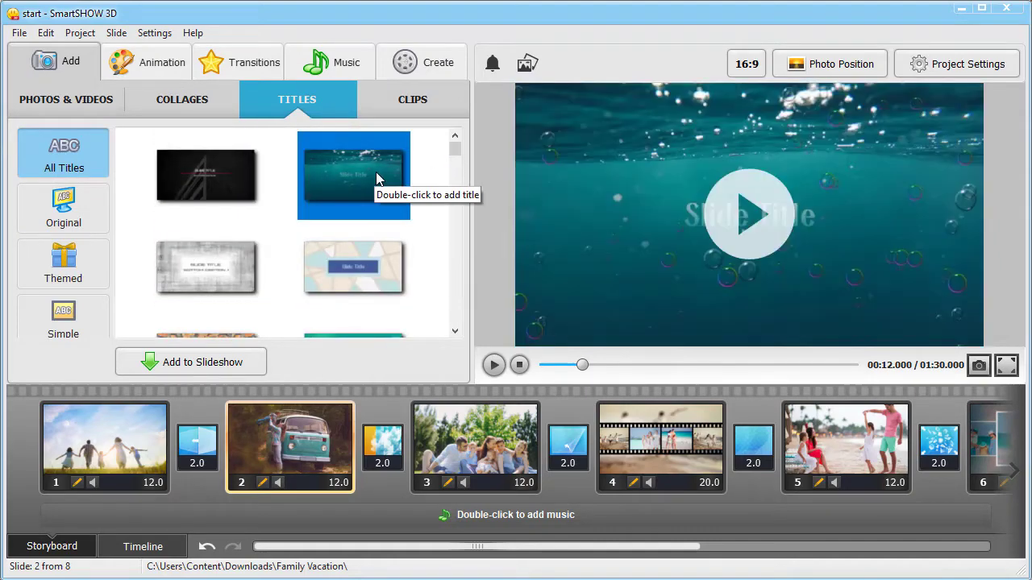
click(245, 359)
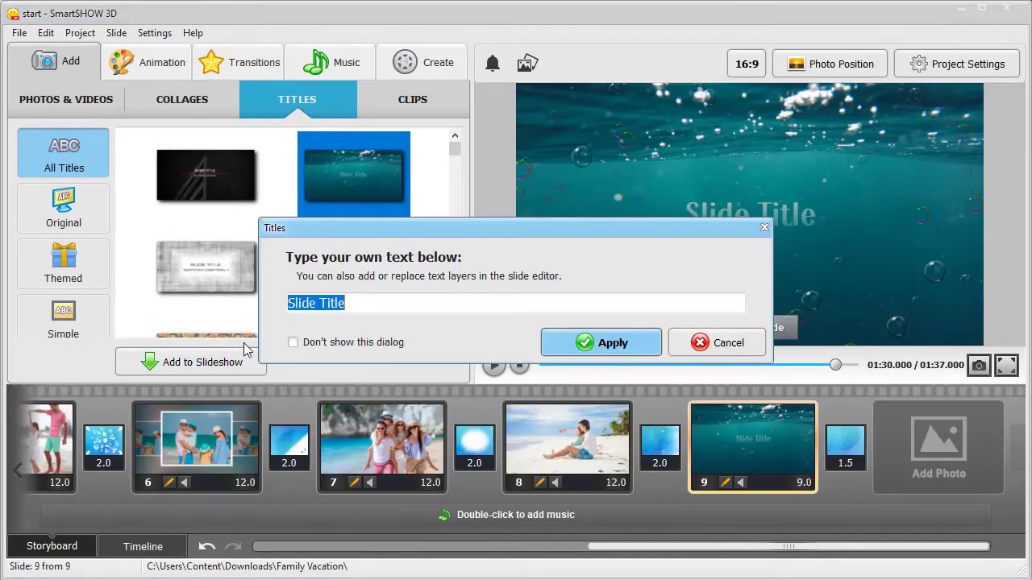
key(BackSpace)
text(Perfect Summer)
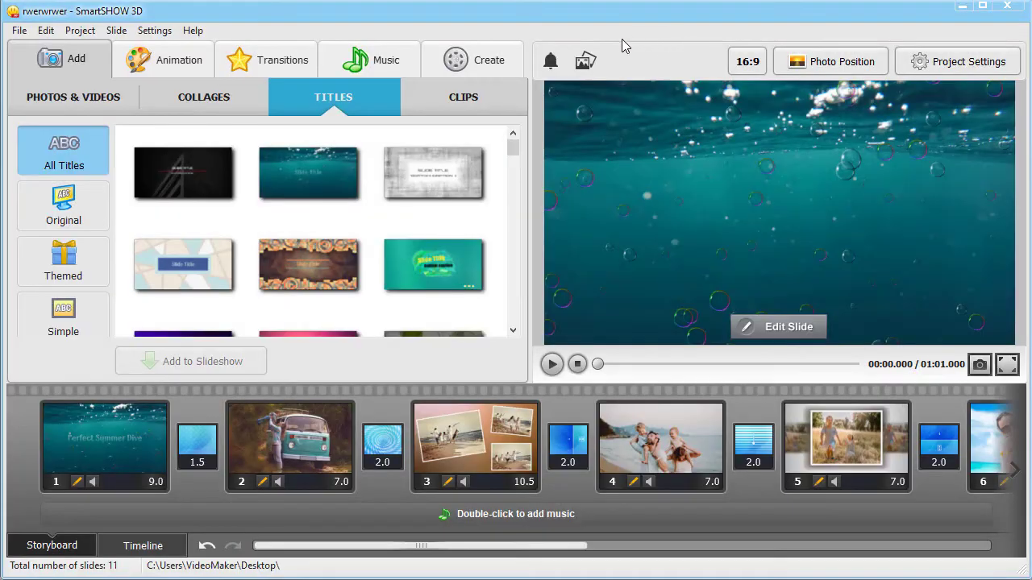
Browse the Music Collection, filtering by pop, rock, classical and finally folk tracks
click(393, 65)
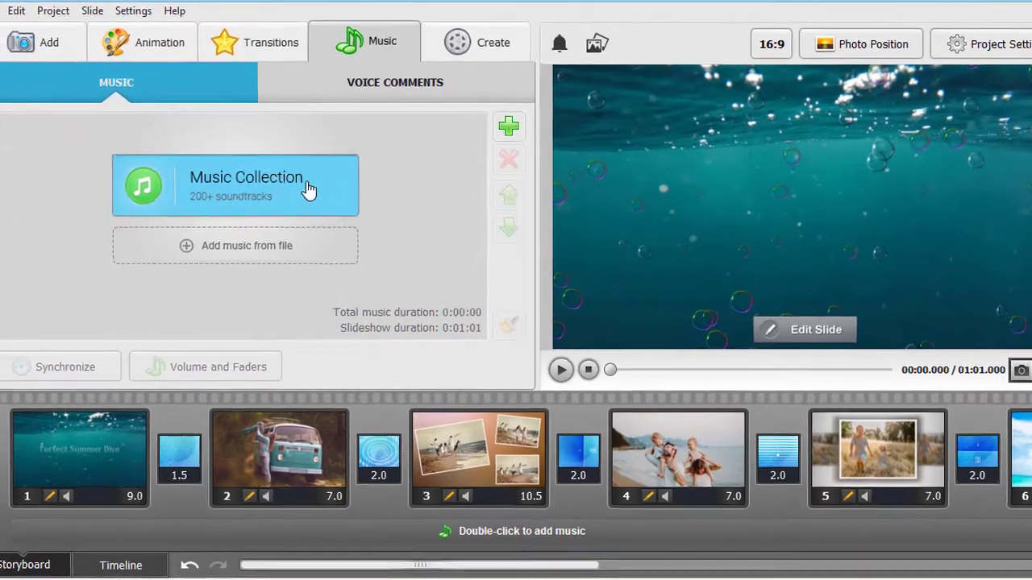
click(315, 192)
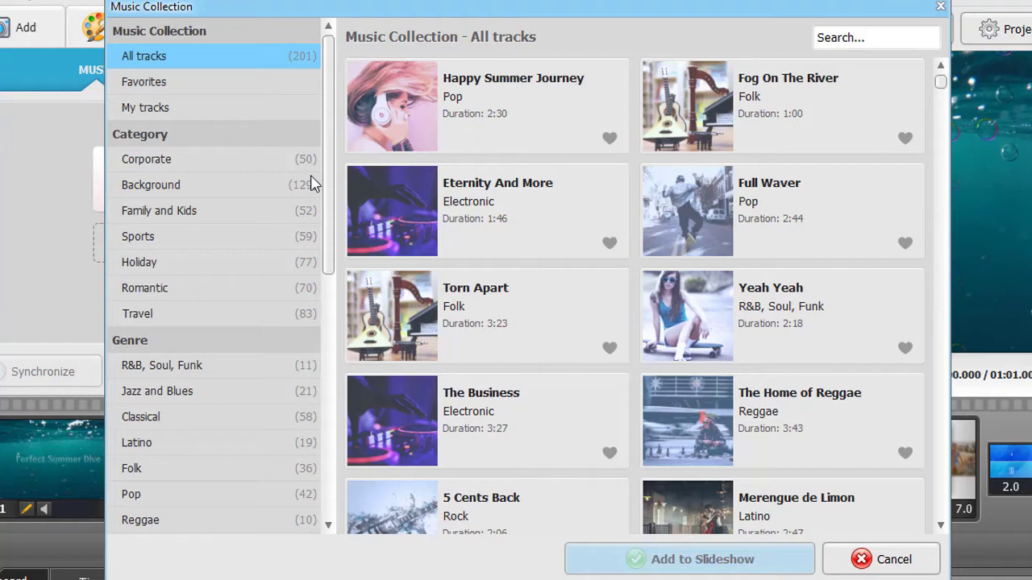
click(160, 493)
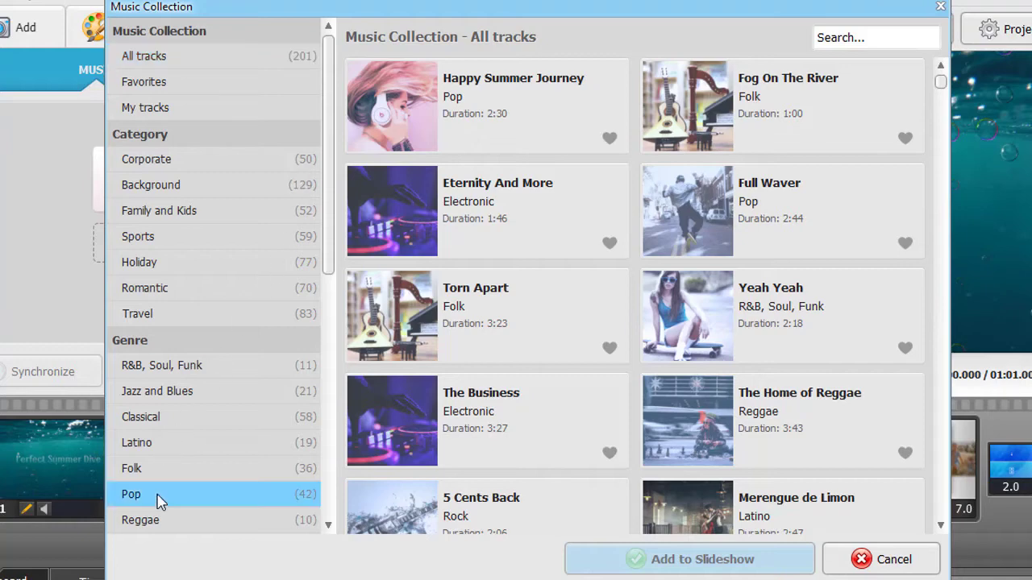
scroll(319, 239, down, 4)
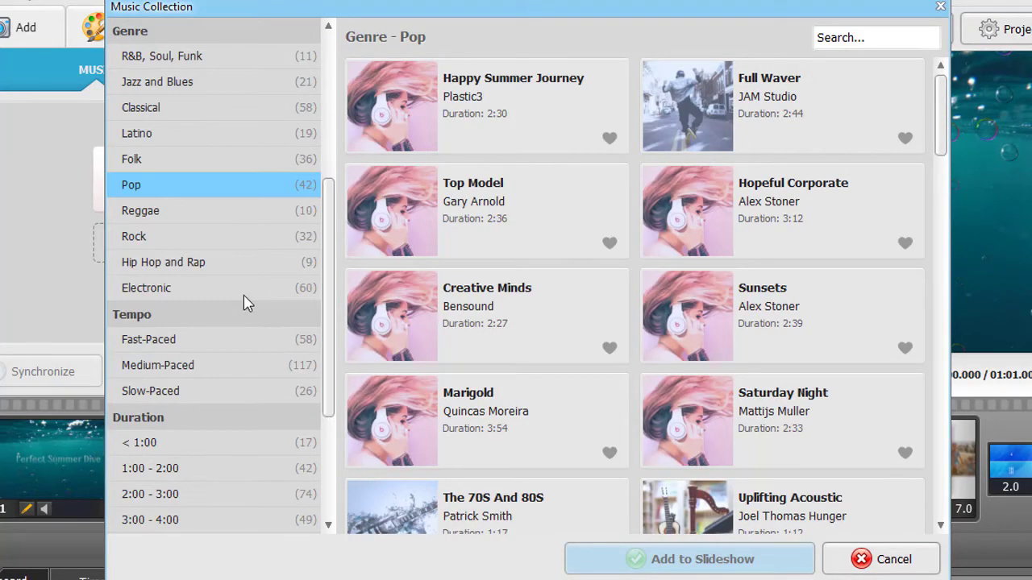
click(206, 246)
scroll(334, 166, up, 4)
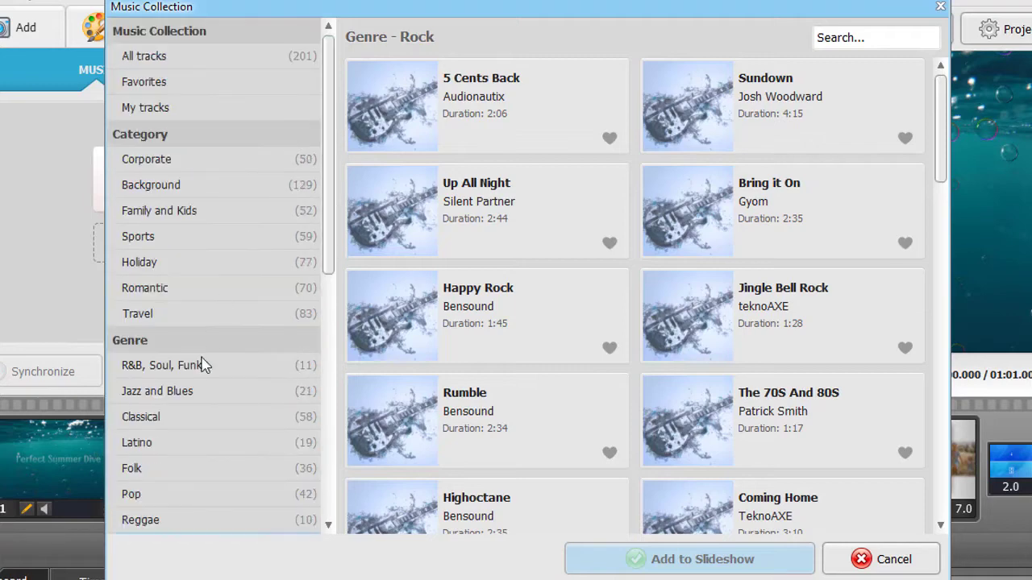
click(180, 419)
click(174, 472)
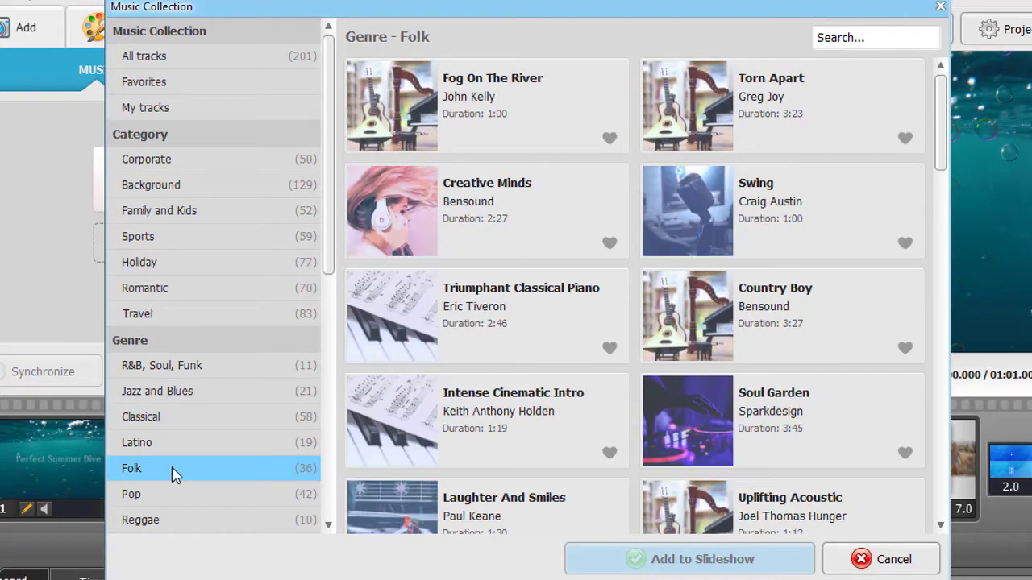
Add Fog On The River, then replace it with Across_The_Room.mp3 from file
click(439, 127)
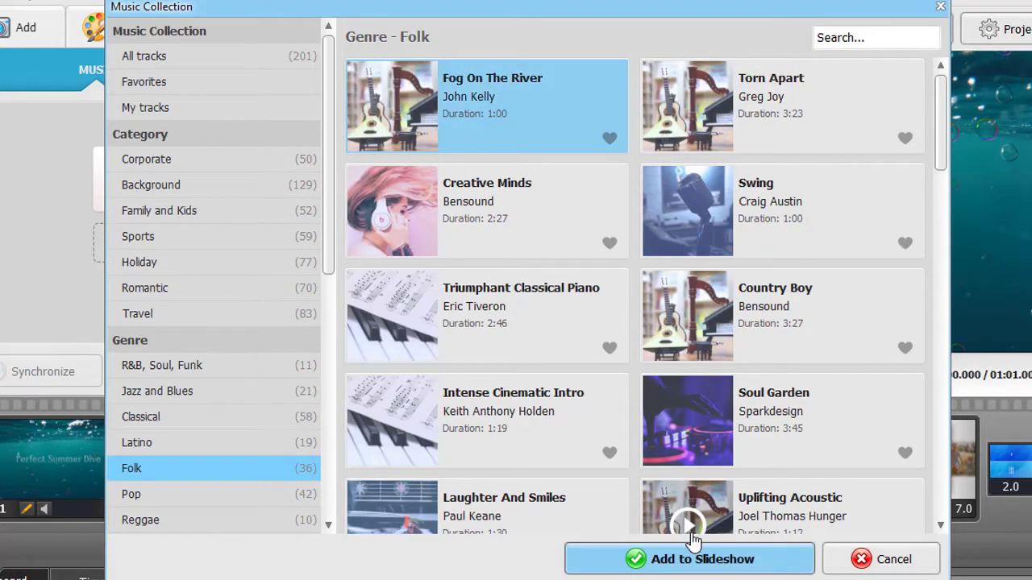
click(686, 560)
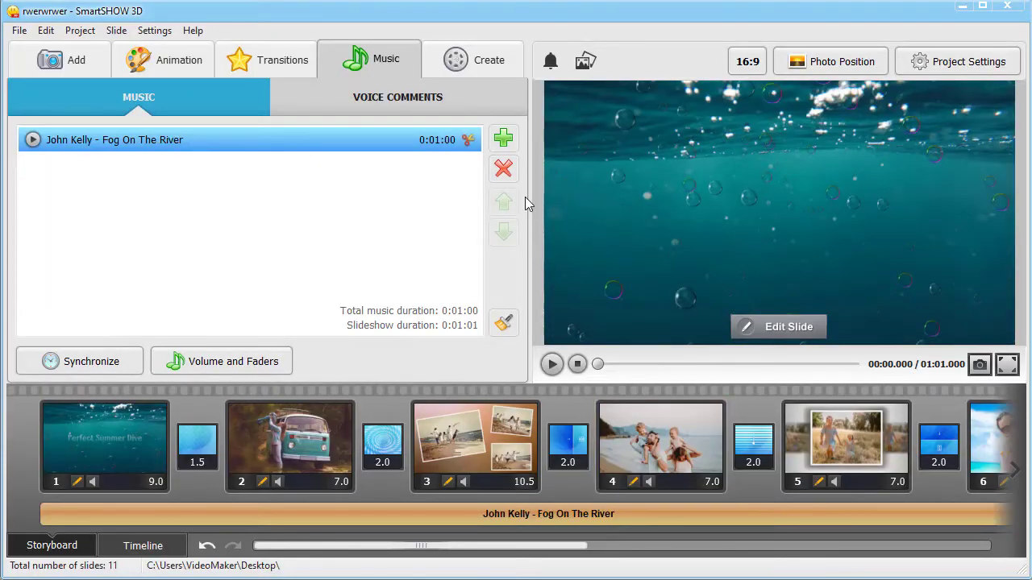
click(503, 140)
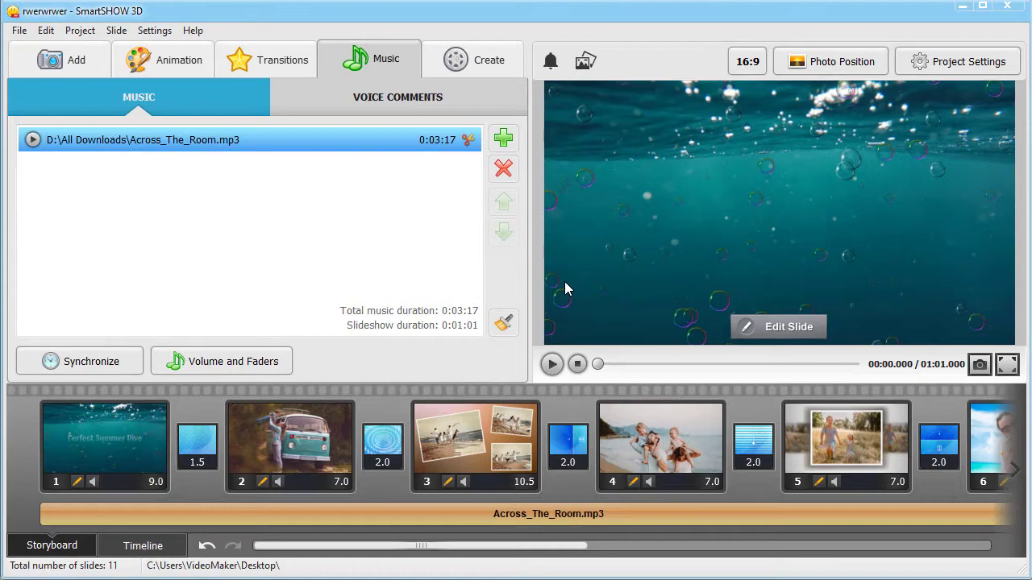
In the timeline view, start recording a voice comment from the microphone
click(142, 549)
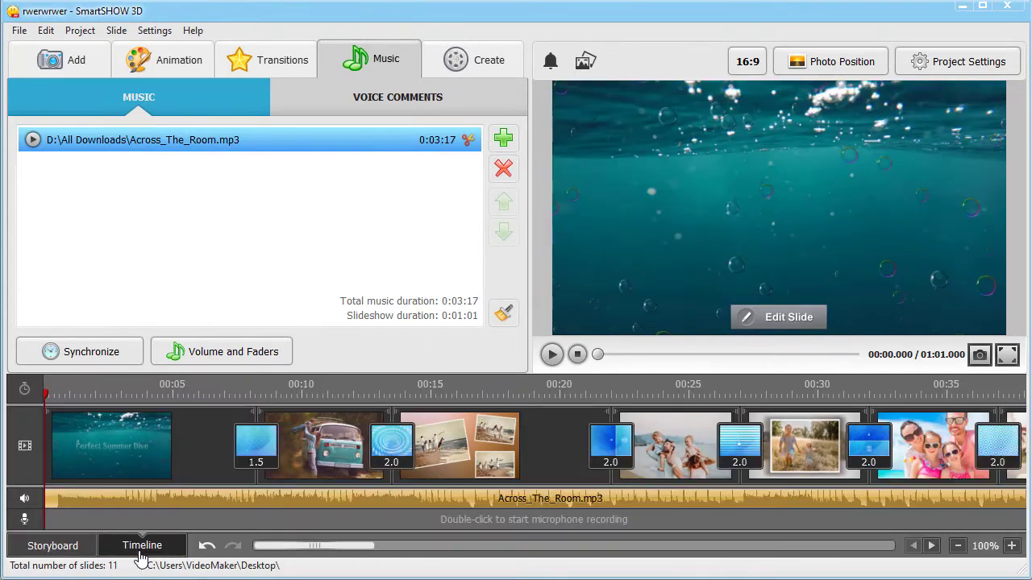
click(350, 103)
click(311, 217)
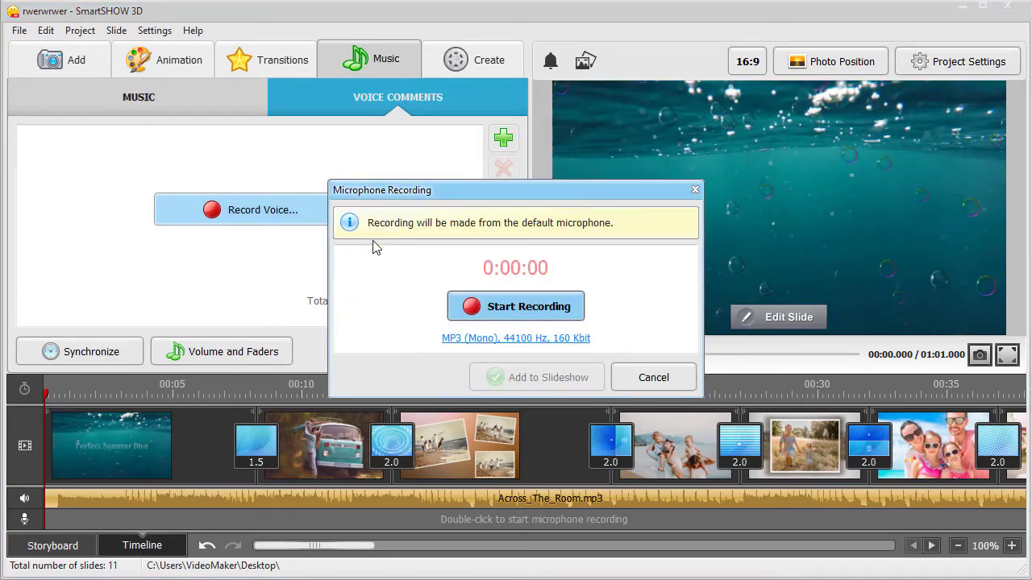
click(508, 314)
click(964, 425)
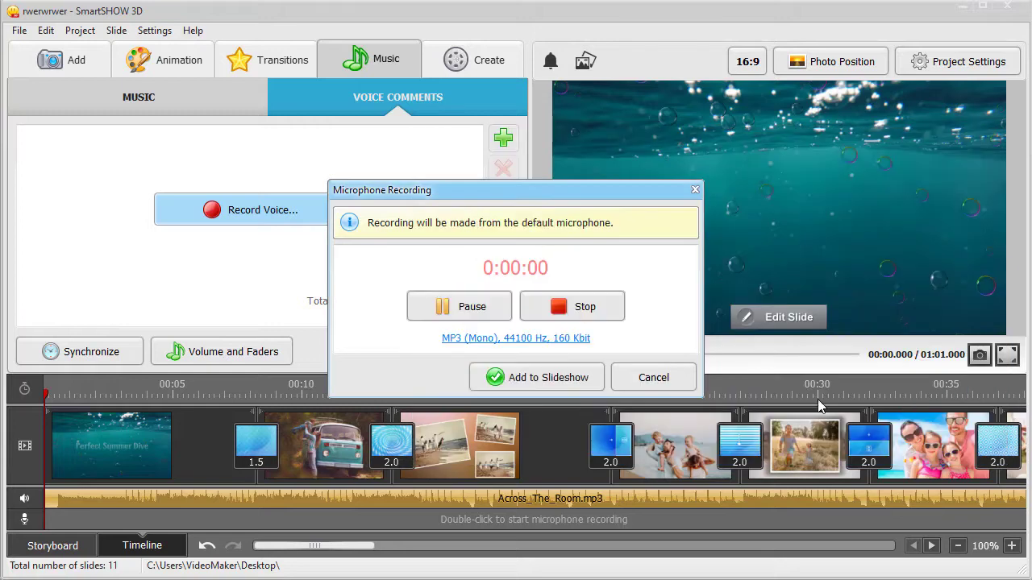
Add the recording, move Recording2.mp3 to about 22 s and trim Recording1.mp3 to 8 s
click(556, 377)
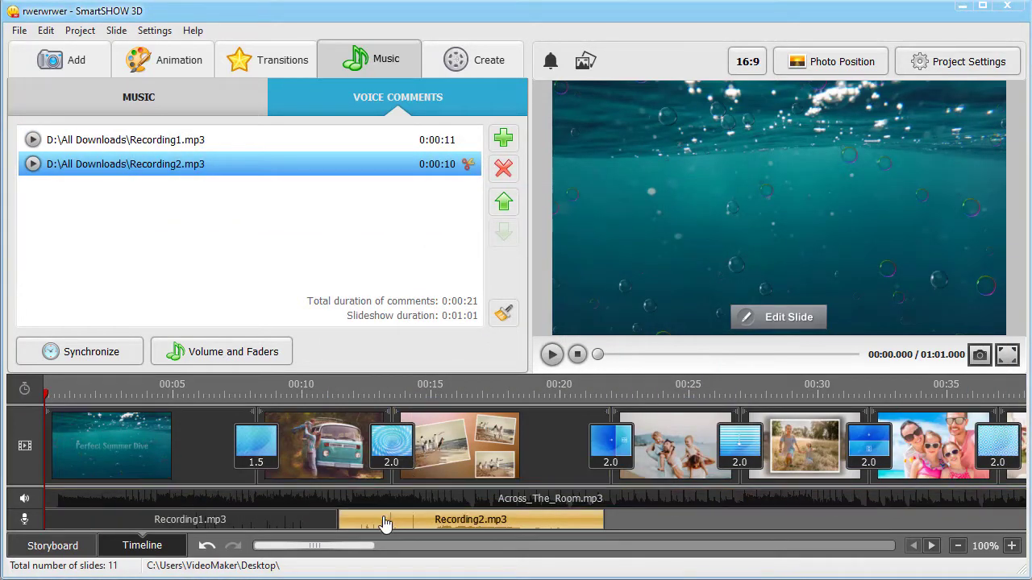
drag(385, 524, 649, 517)
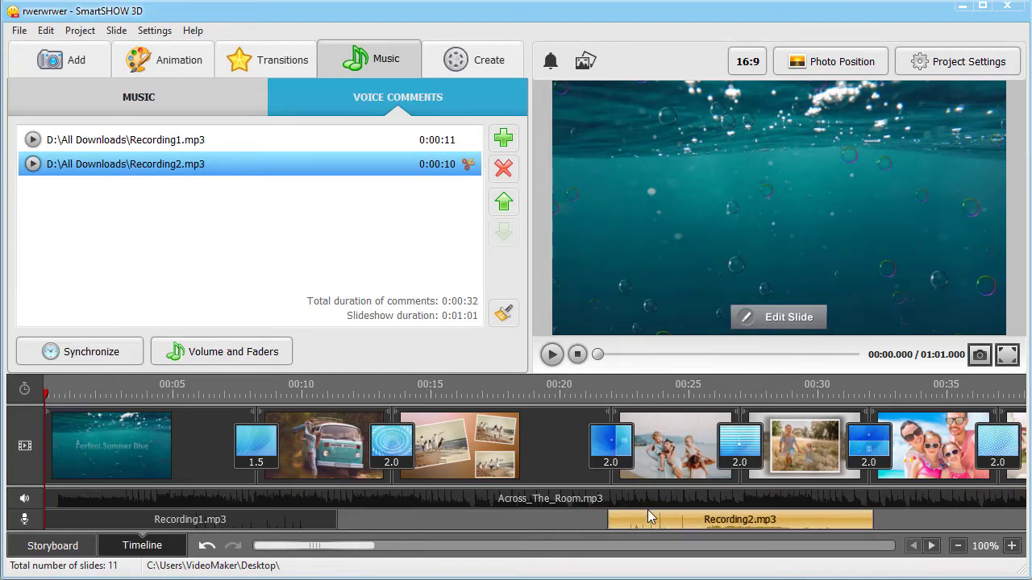
drag(338, 520, 255, 520)
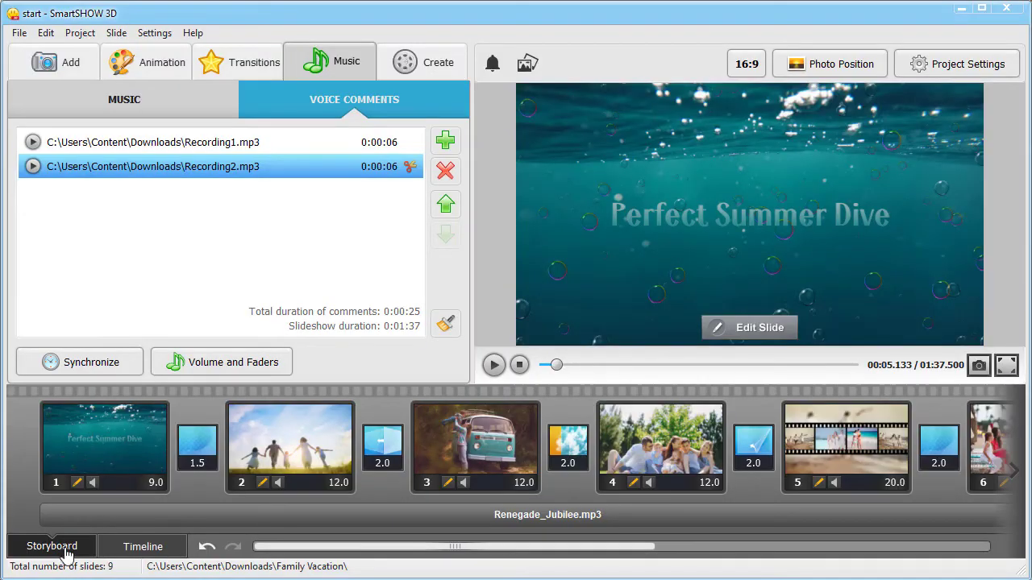
Open the Create tab showing video, DVD and internet video output options
click(408, 73)
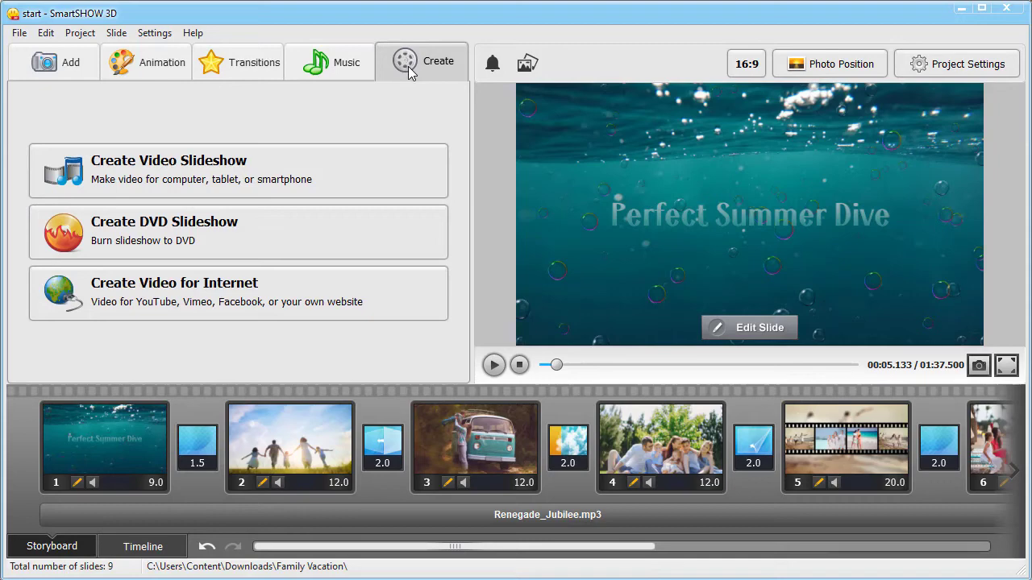